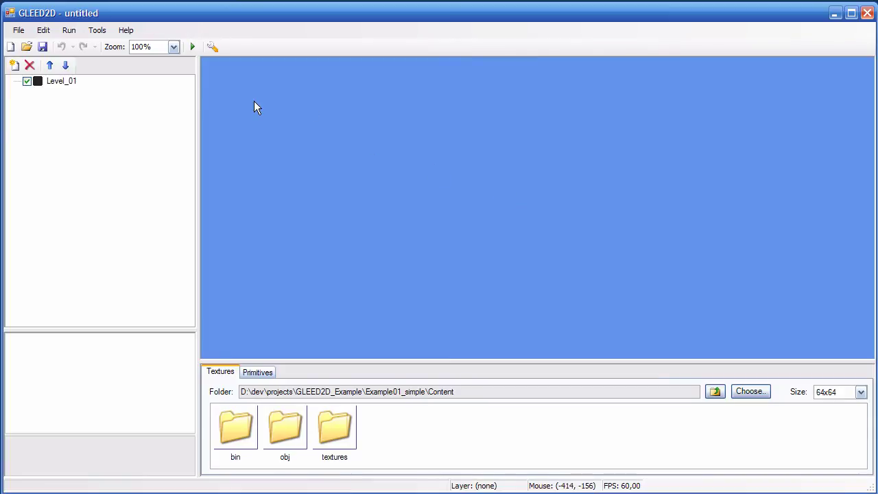
Create a new layer named layer1 in Level_01 with the New Layer dialog.
{"action": "left_click", "coordinate": [13, 66]}
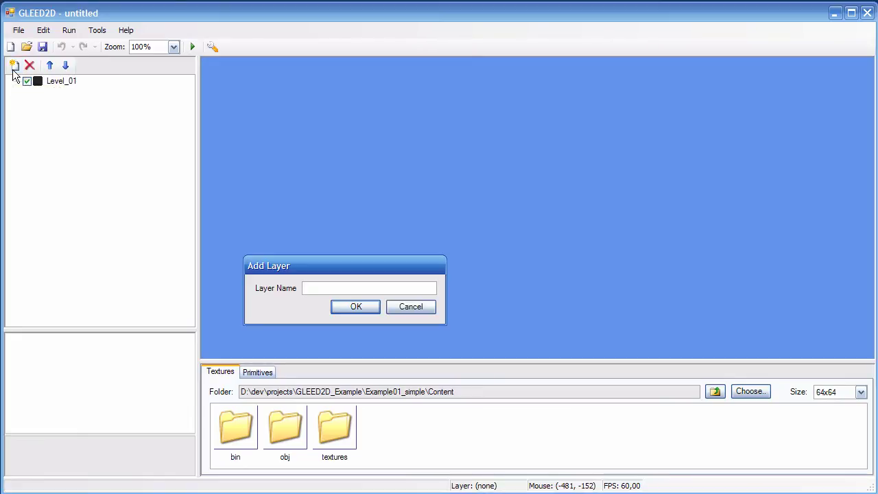
{"action": "type", "text": "layer1"}
{"action": "key", "text": "Return"}
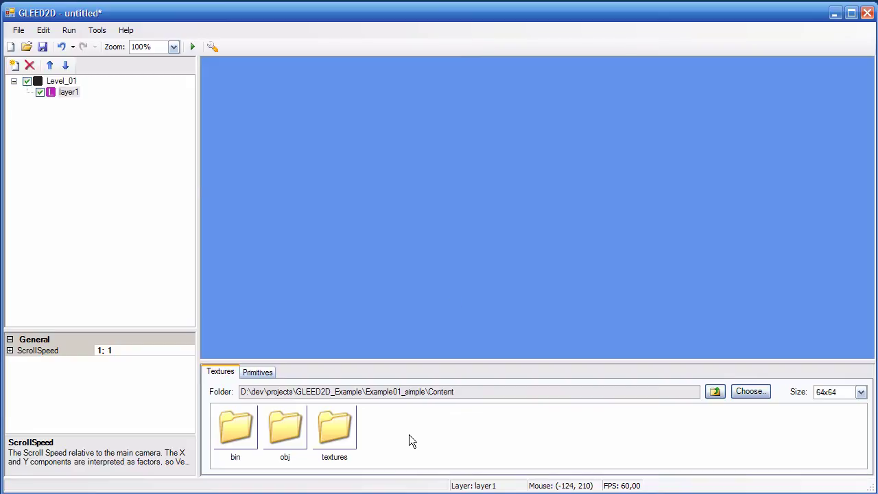
Open the textures folder and place two overlapping texture7.png gears on layer1.
{"action": "double_click", "coordinate": [339, 424]}
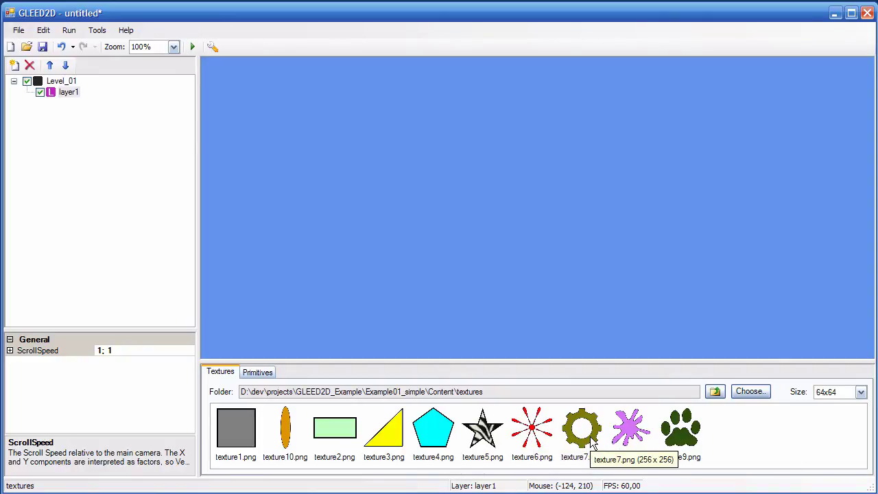
{"action": "left_click_drag", "start_coordinate": [591, 441], "coordinate": [312, 151]}
{"action": "left_click_drag", "start_coordinate": [581, 429], "coordinate": [402, 146]}
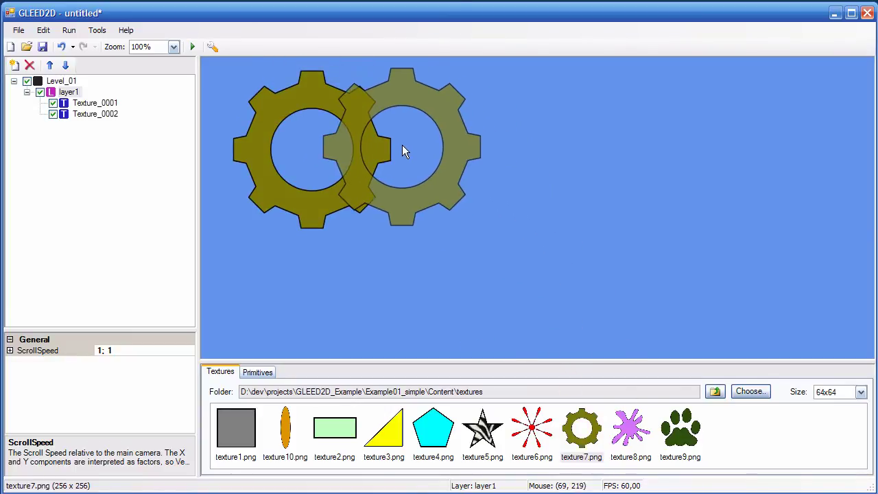
Stamp four purple texture8.png splats across the level, then stop placing.
{"action": "left_click", "coordinate": [632, 433]}
{"action": "left_click_drag", "start_coordinate": [632, 433], "coordinate": [582, 142]}
{"action": "left_click", "coordinate": [717, 147]}
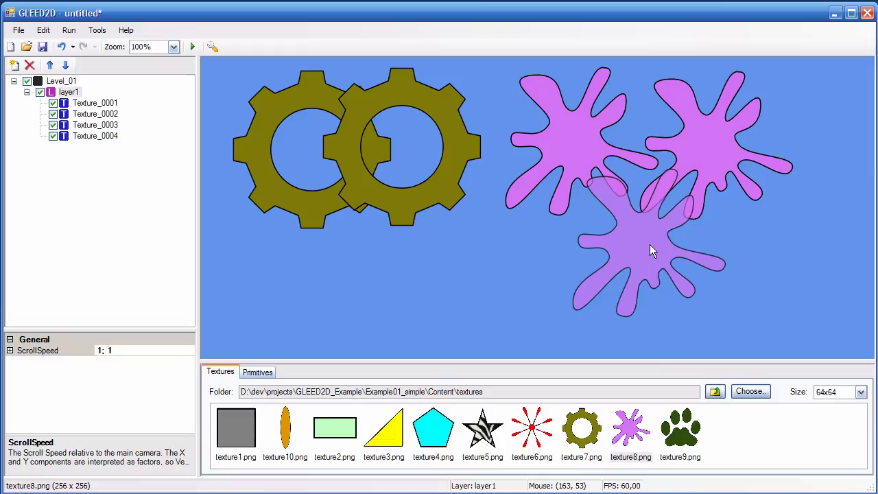
{"action": "left_click", "coordinate": [638, 248]}
{"action": "left_click", "coordinate": [778, 282]}
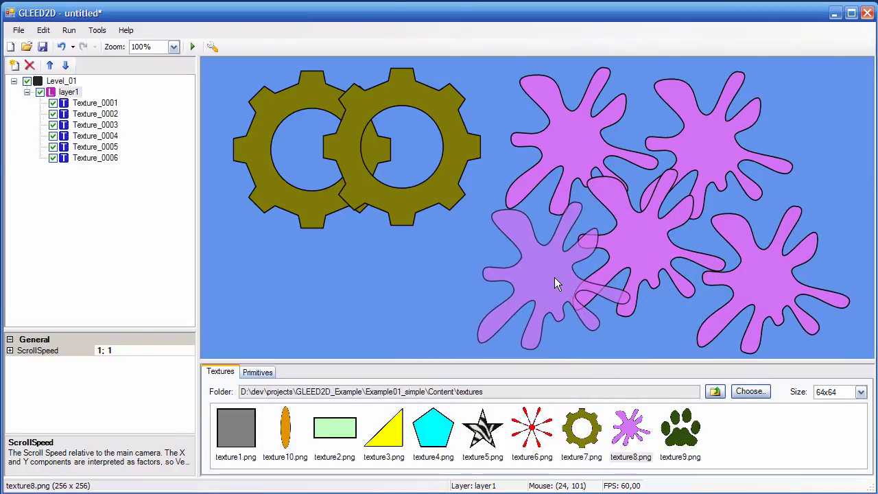
{"action": "right_click", "coordinate": [554, 277]}
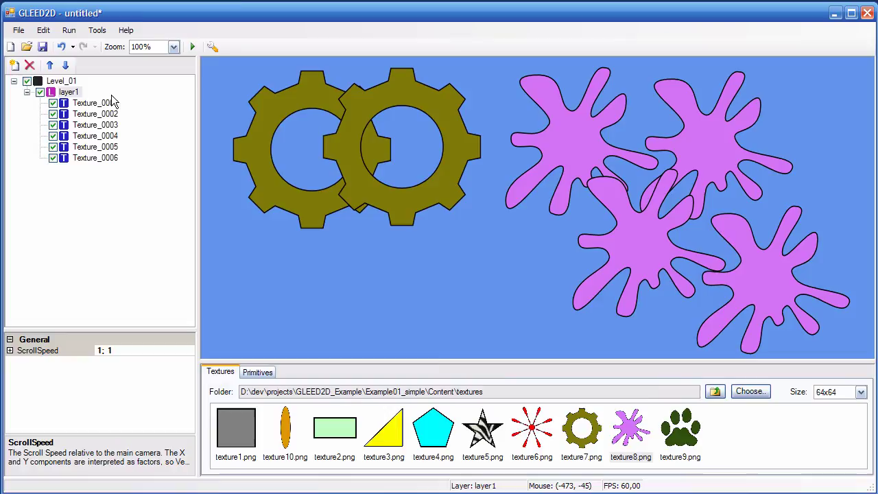
{"action": "right_click", "coordinate": [98, 163]}
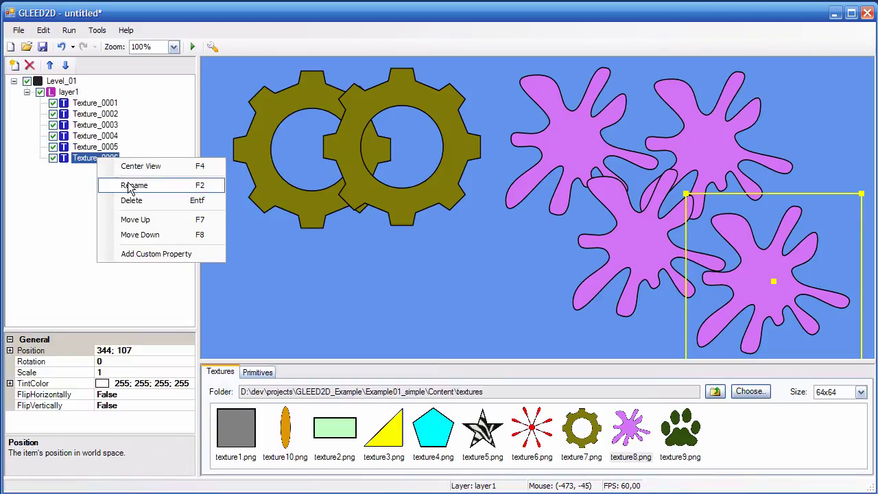
{"action": "right_click", "coordinate": [64, 94]}
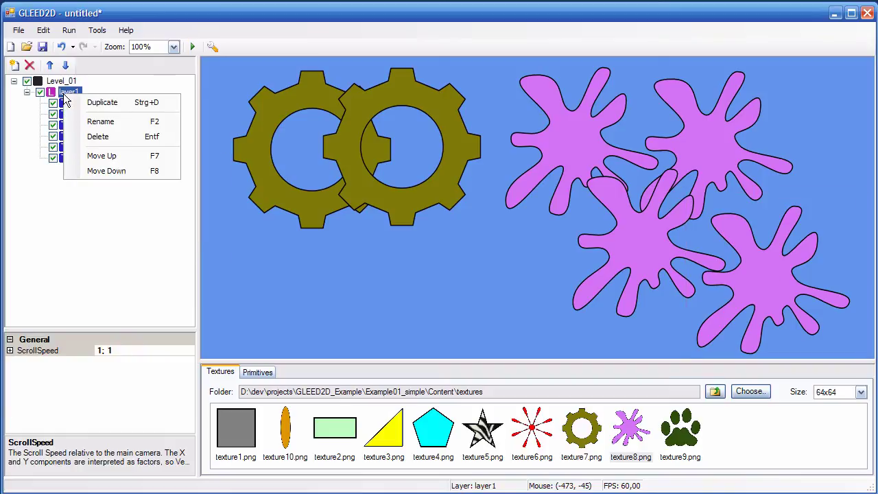
{"action": "right_click", "coordinate": [68, 81]}
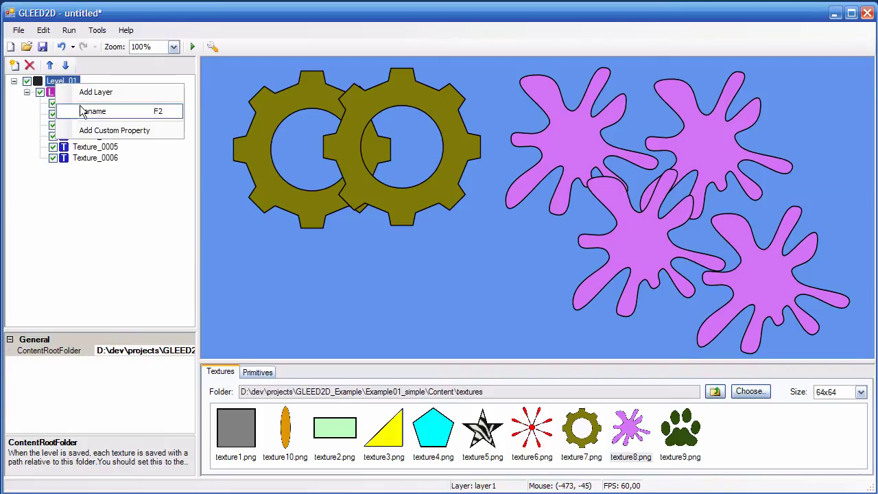
{"action": "left_click", "coordinate": [241, 227]}
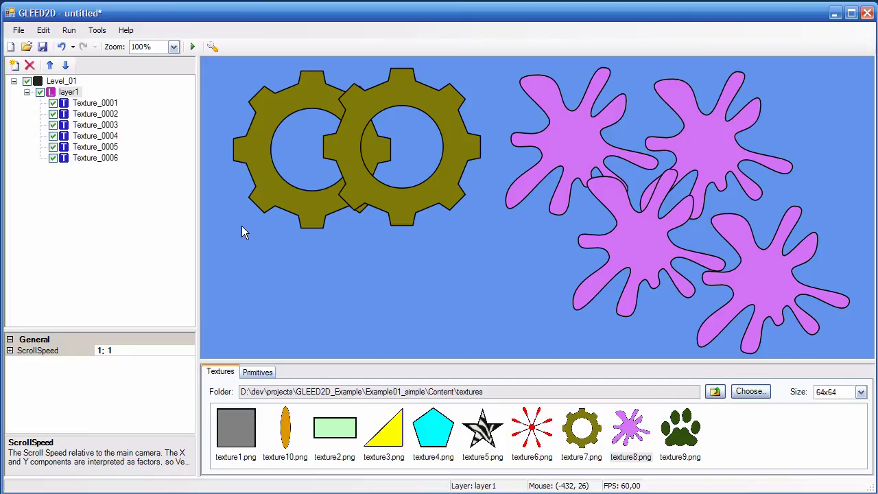
{"action": "key", "text": "Right"}
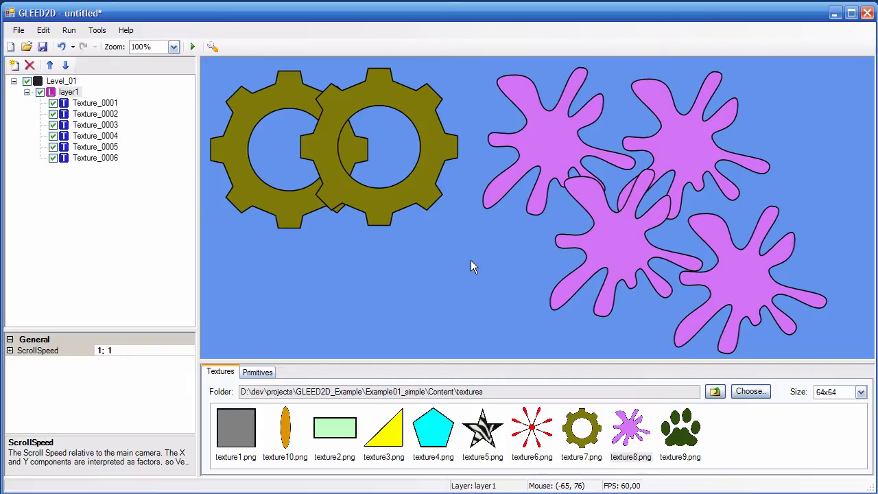
{"action": "key", "text": "Left"}
{"action": "key", "text": "Up"}
{"action": "key", "text": "Down"}
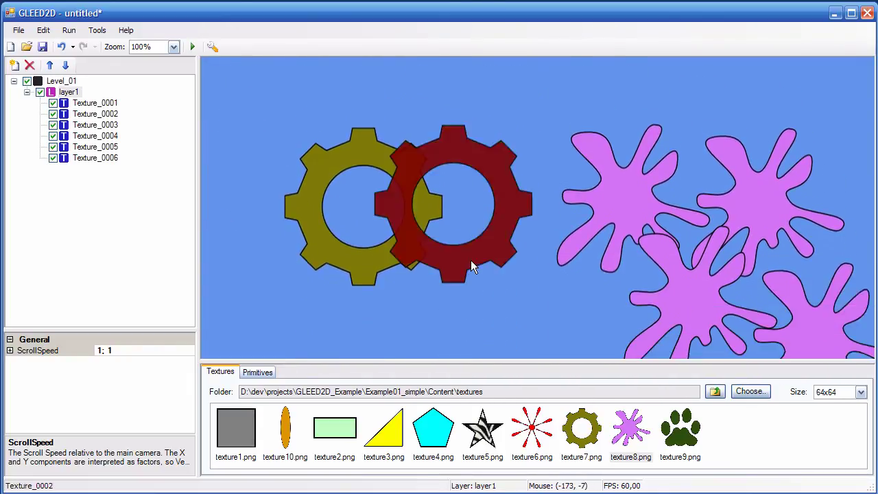
{"action": "key", "text": "Up"}
{"action": "key", "text": "Right"}
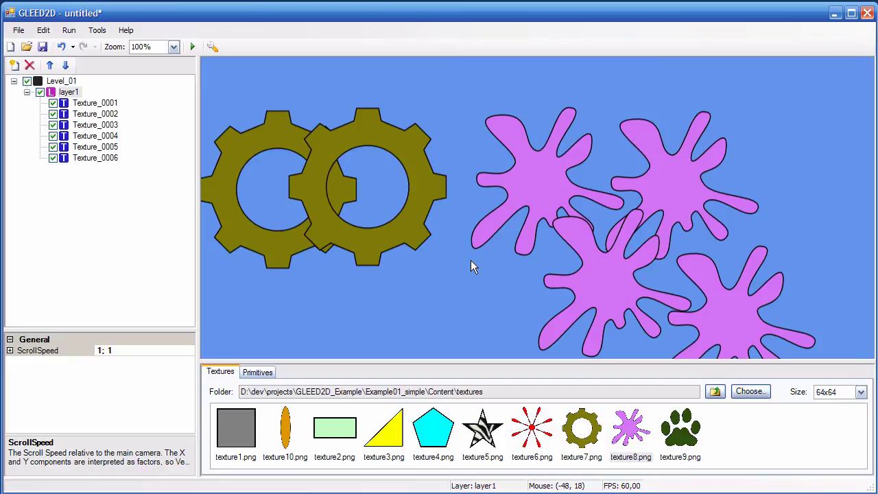
{"action": "key", "text": "Right"}
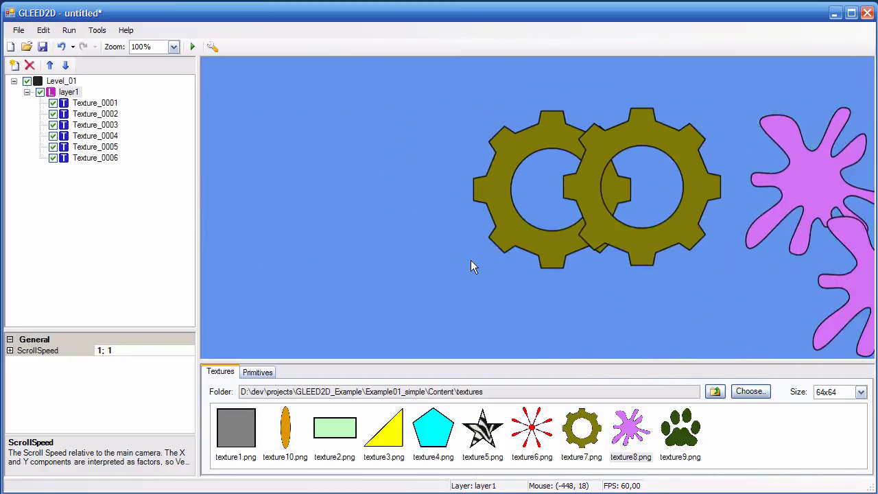
{"action": "key", "text": "Up"}
{"action": "key", "text": "Down"}
{"action": "key", "text": "Left"}
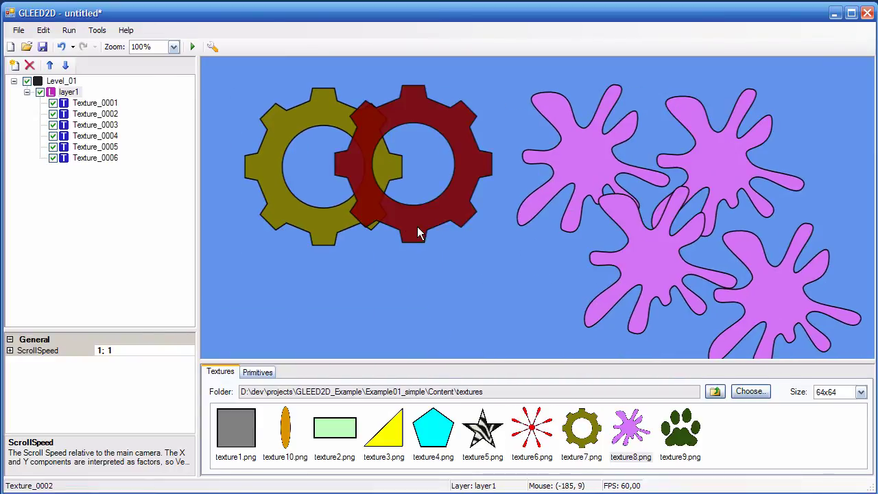
{"action": "left_click", "coordinate": [214, 48]}
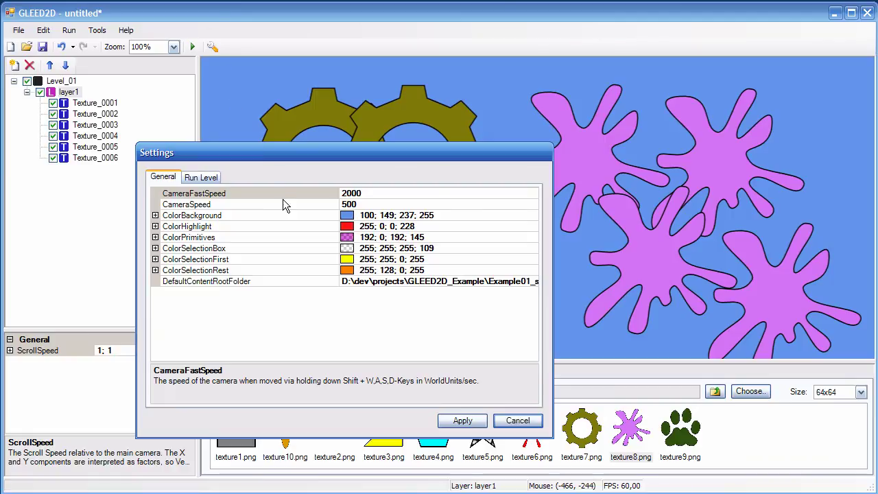
{"action": "left_click", "coordinate": [207, 197]}
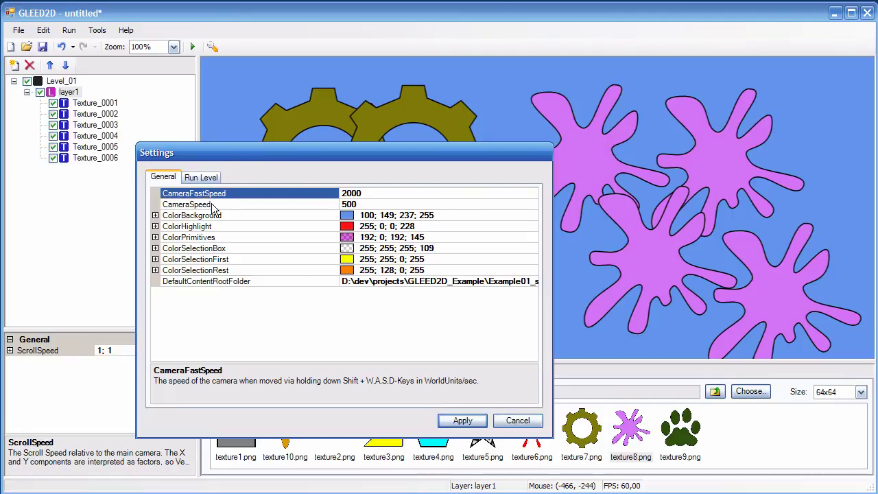
{"action": "left_click", "coordinate": [214, 204]}
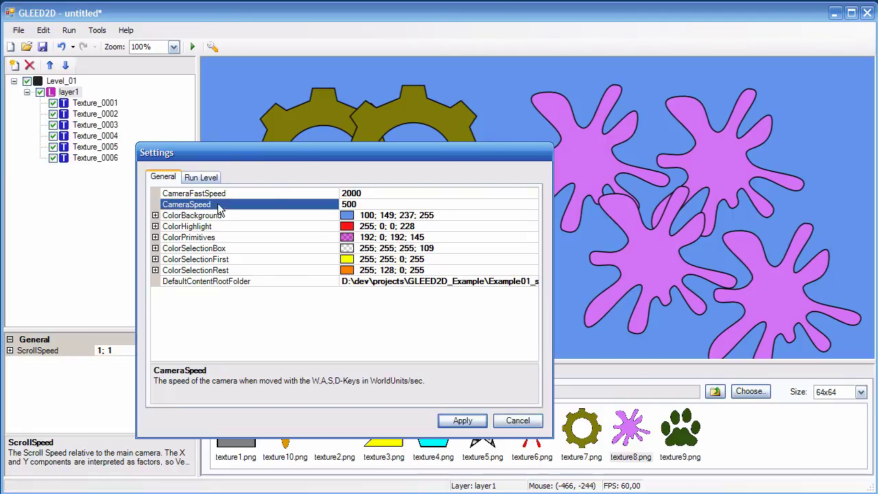
{"action": "left_click", "coordinate": [370, 194]}
{"action": "left_click", "coordinate": [372, 204]}
{"action": "left_click", "coordinate": [517, 420]}
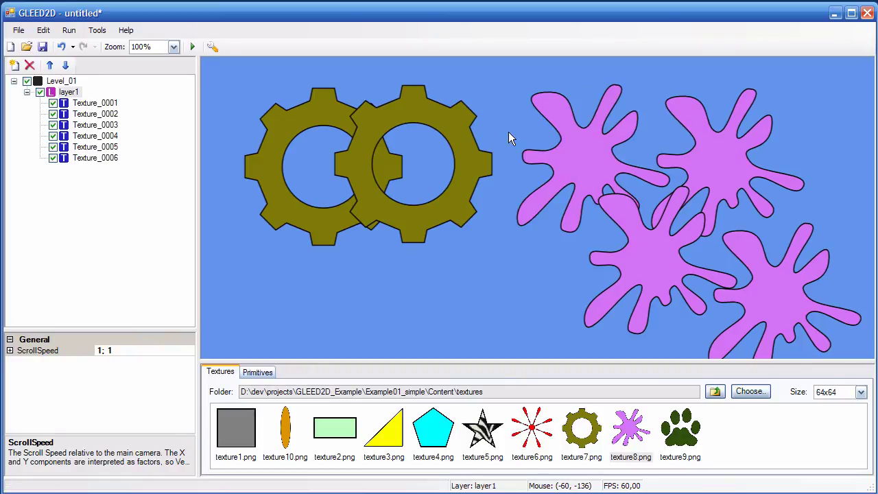
{"action": "middle_click_drag", "start_coordinate": [508, 137], "coordinate": [484, 118]}
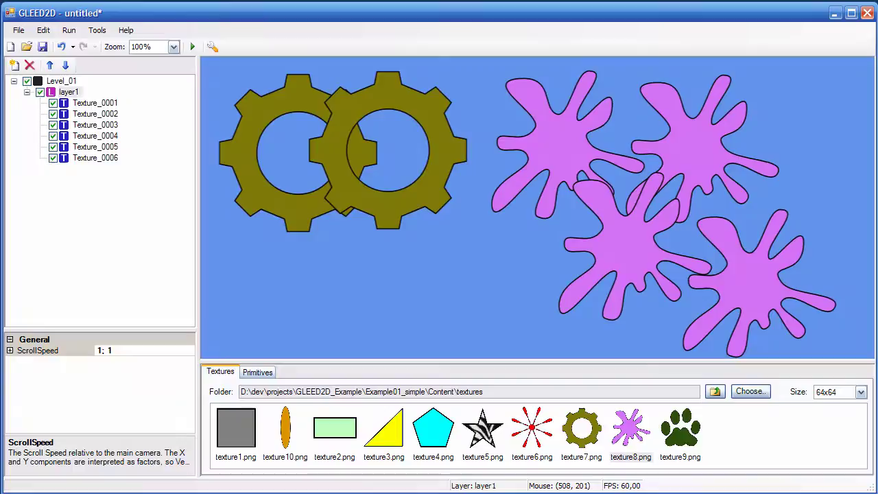
{"action": "mouse_move", "coordinate": [504, 271]}
{"action": "middle_mouse_down"}
{"action": "mouse_move", "coordinate": [470, 236]}
{"action": "mouse_move", "coordinate": [490, 288]}
{"action": "mouse_move", "coordinate": [544, 274]}
{"action": "mouse_move", "coordinate": [512, 271]}
{"action": "middle_mouse_up"}
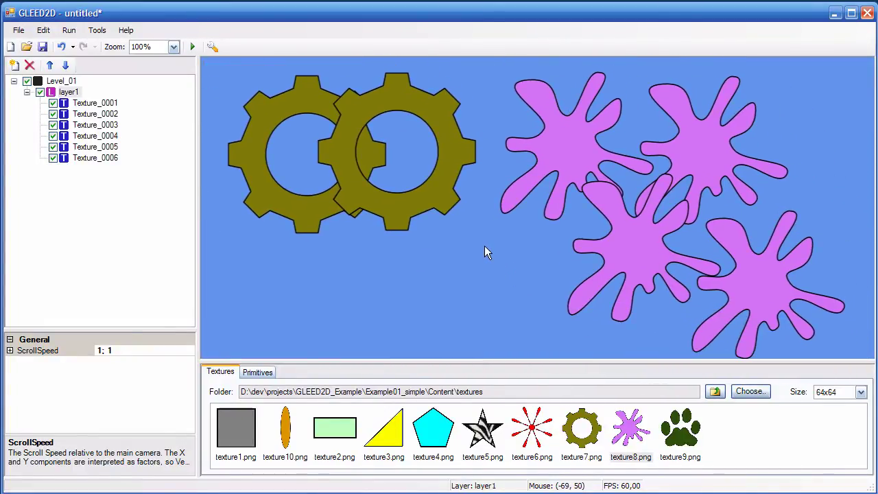
{"action": "scroll", "coordinate": [483, 245], "scroll_direction": "down", "scroll_amount": 2}
{"action": "scroll", "coordinate": [480, 248], "scroll_direction": "up", "scroll_amount": 3}
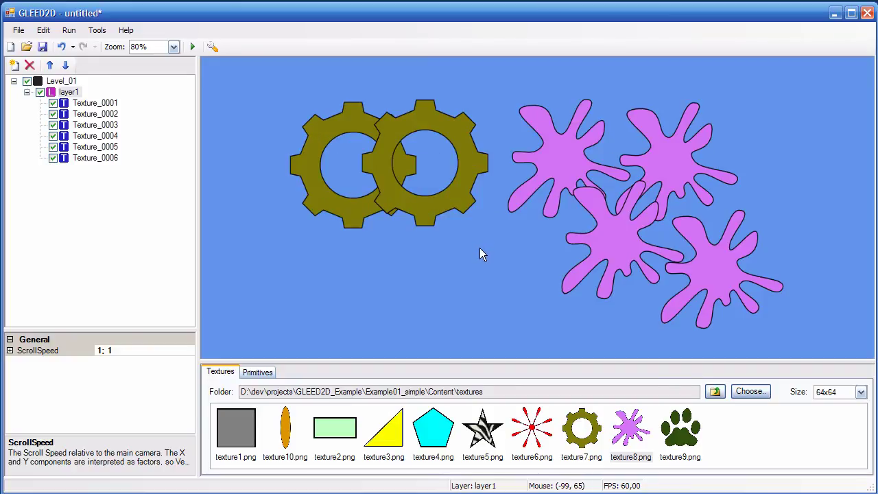
{"action": "scroll", "coordinate": [480, 247], "scroll_direction": "up", "scroll_amount": 1}
{"action": "scroll", "coordinate": [479, 247], "scroll_direction": "down", "scroll_amount": 5}
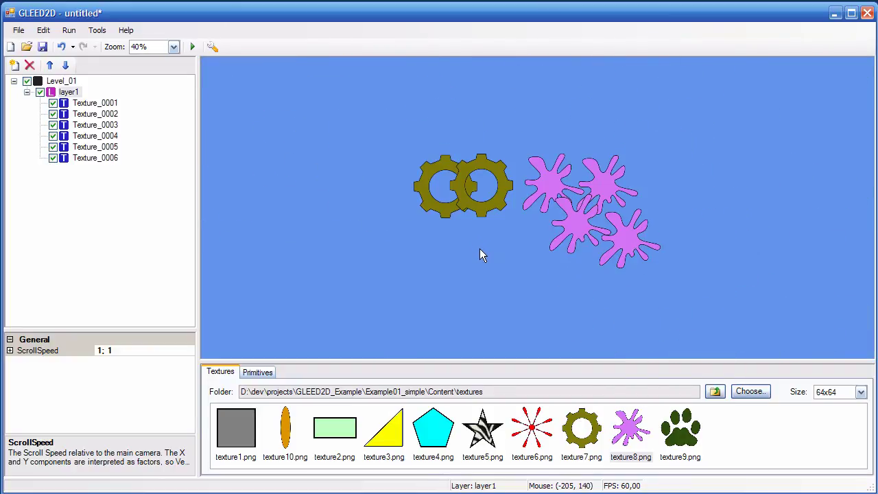
{"action": "scroll", "coordinate": [480, 249], "scroll_direction": "up", "scroll_amount": 2}
{"action": "scroll", "coordinate": [483, 258], "scroll_direction": "up", "scroll_amount": 1}
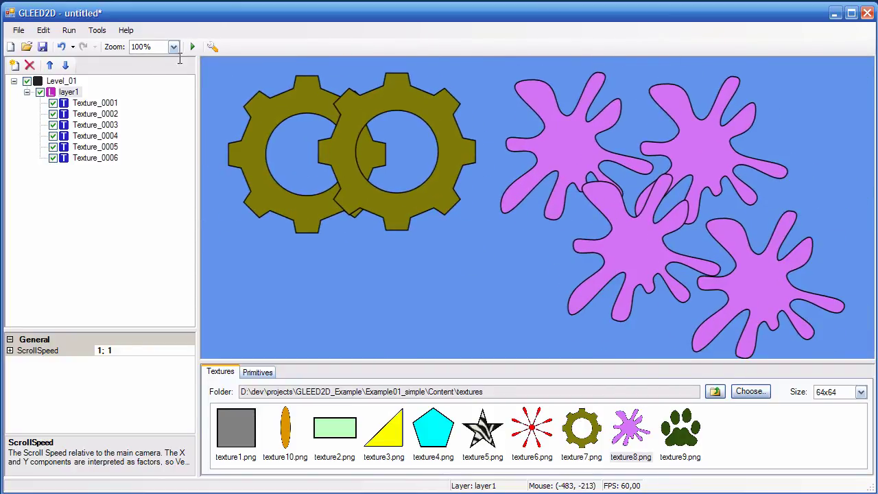
{"action": "scroll", "coordinate": [505, 244], "scroll_direction": "down", "scroll_amount": 2}
{"action": "scroll", "coordinate": [505, 245], "scroll_direction": "up", "scroll_amount": 2}
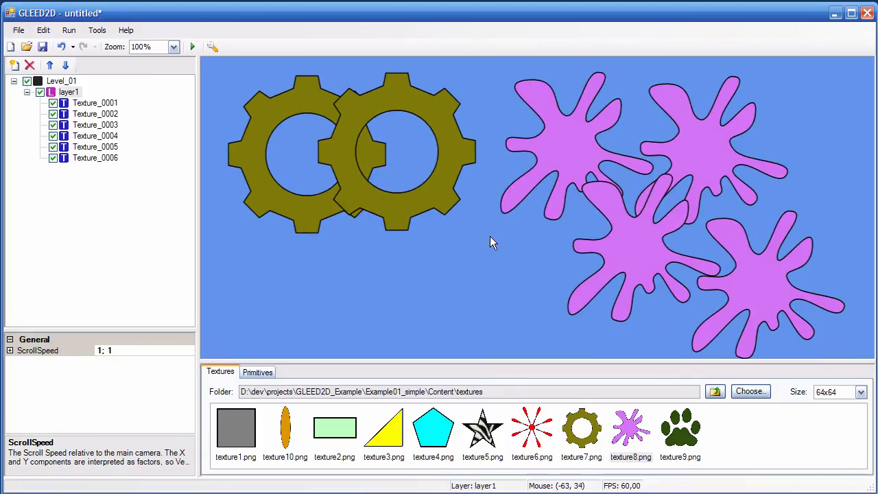
{"action": "scroll", "coordinate": [491, 237], "scroll_direction": "up", "scroll_amount": 1}
{"action": "scroll", "coordinate": [490, 236], "scroll_direction": "up", "scroll_amount": 2}
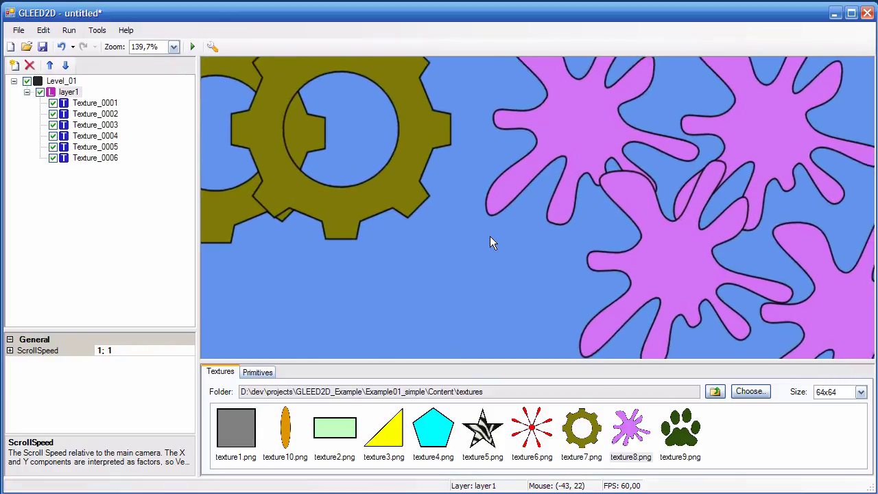
{"action": "scroll", "coordinate": [490, 236], "scroll_direction": "down", "scroll_amount": 3}
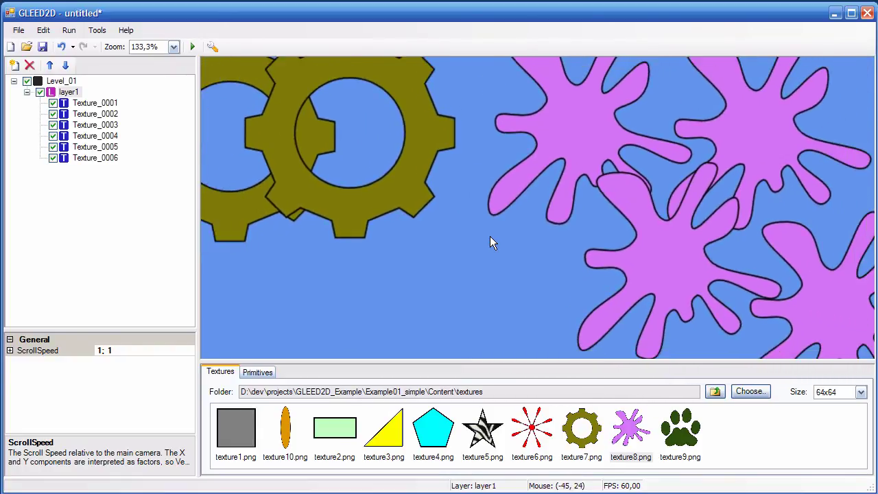
{"action": "scroll", "coordinate": [490, 235], "scroll_direction": "down", "scroll_amount": 1}
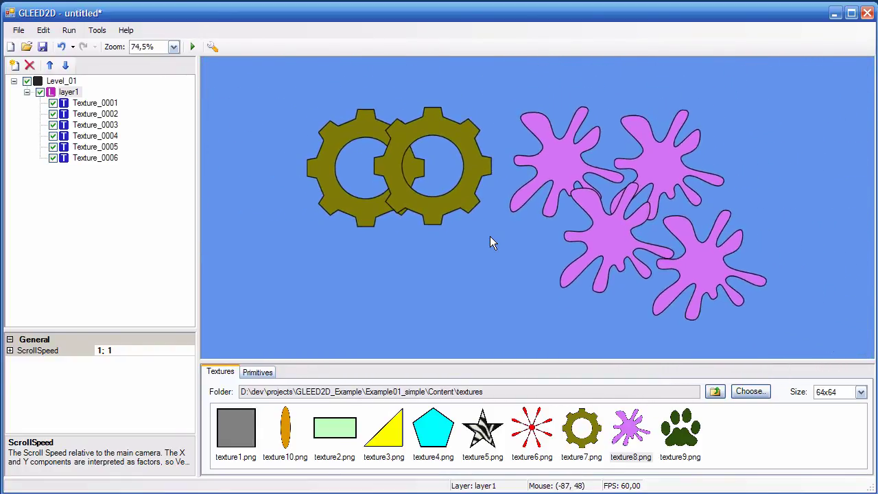
{"action": "scroll", "coordinate": [489, 236], "scroll_direction": "up", "scroll_amount": 2}
{"action": "scroll", "coordinate": [489, 236], "scroll_direction": "down", "scroll_amount": 1}
{"action": "scroll", "coordinate": [490, 236], "scroll_direction": "down", "scroll_amount": 1}
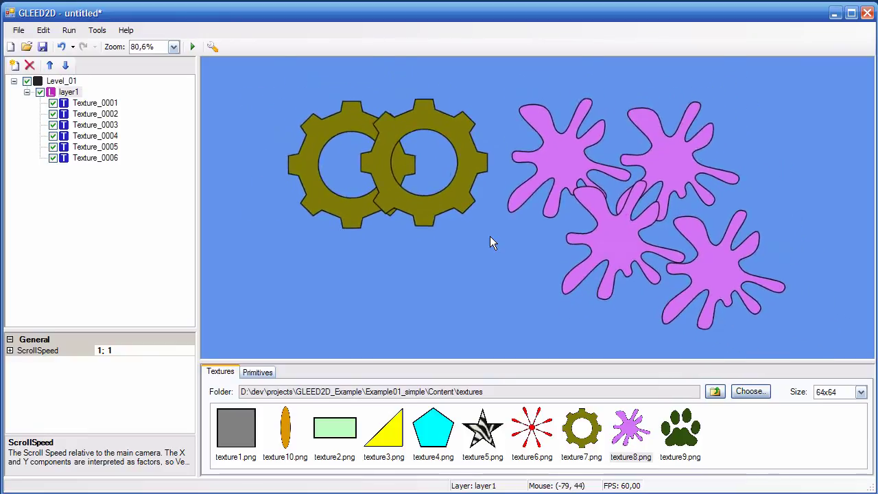
{"action": "scroll", "coordinate": [490, 236], "scroll_direction": "up", "scroll_amount": 1}
{"action": "scroll", "coordinate": [489, 241], "scroll_direction": "up", "scroll_amount": 1}
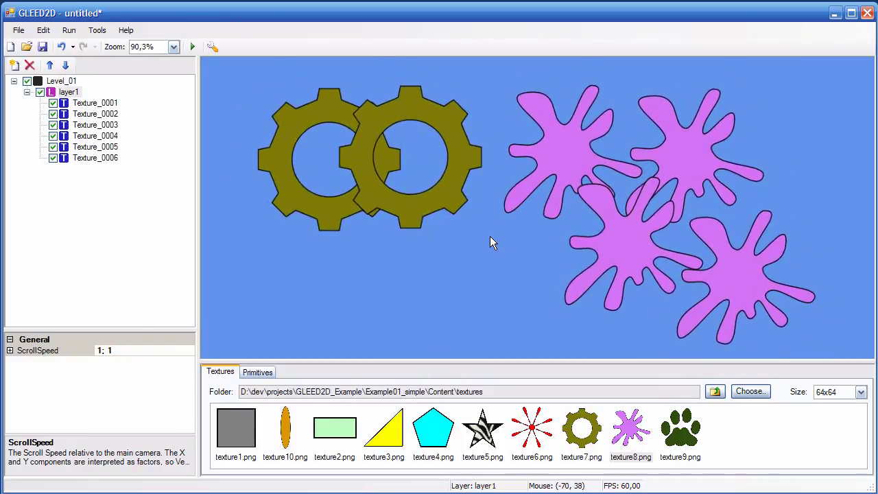
Centre the view on the left gear Texture_0001 using Center View.
{"action": "left_click", "coordinate": [691, 165]}
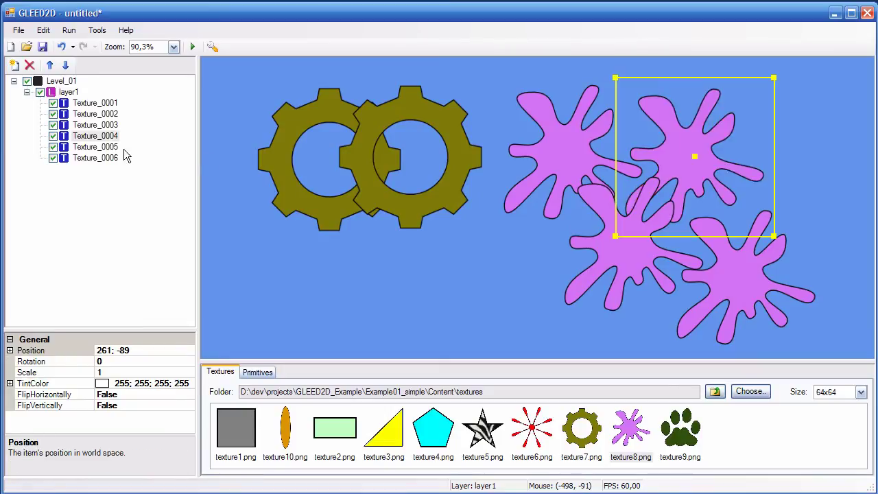
{"action": "left_click", "coordinate": [95, 104]}
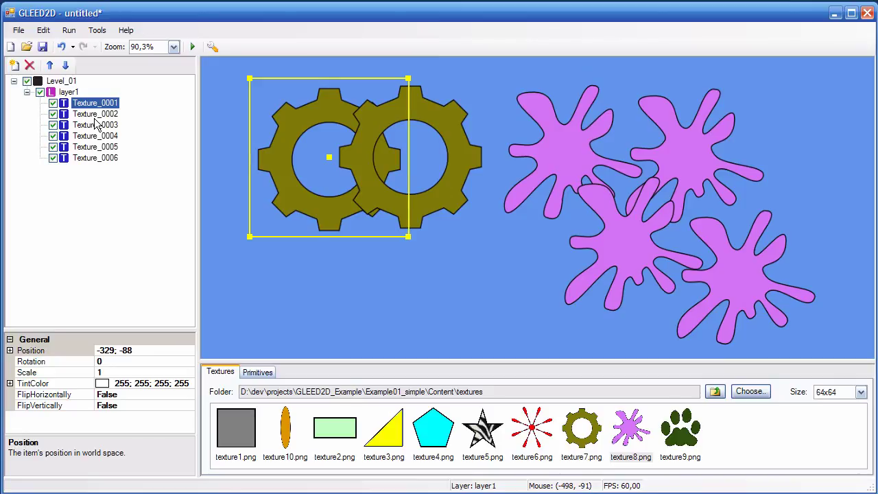
{"action": "right_click", "coordinate": [95, 111]}
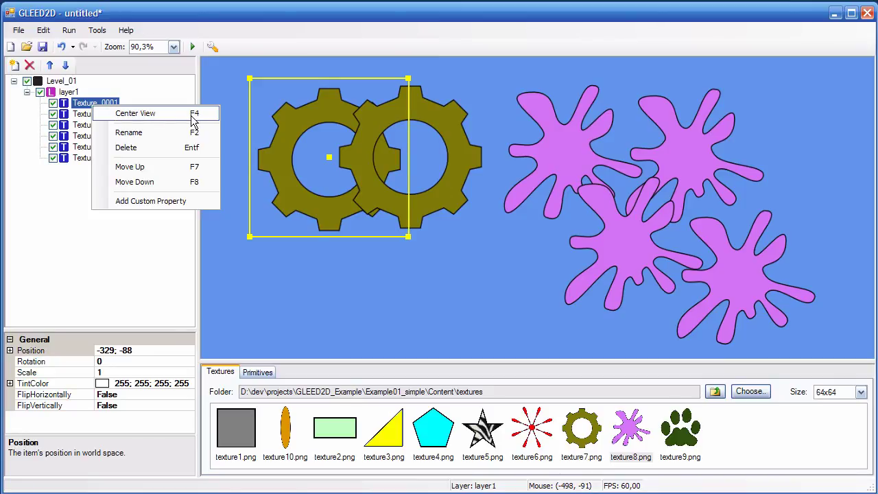
{"action": "left_click", "coordinate": [165, 114]}
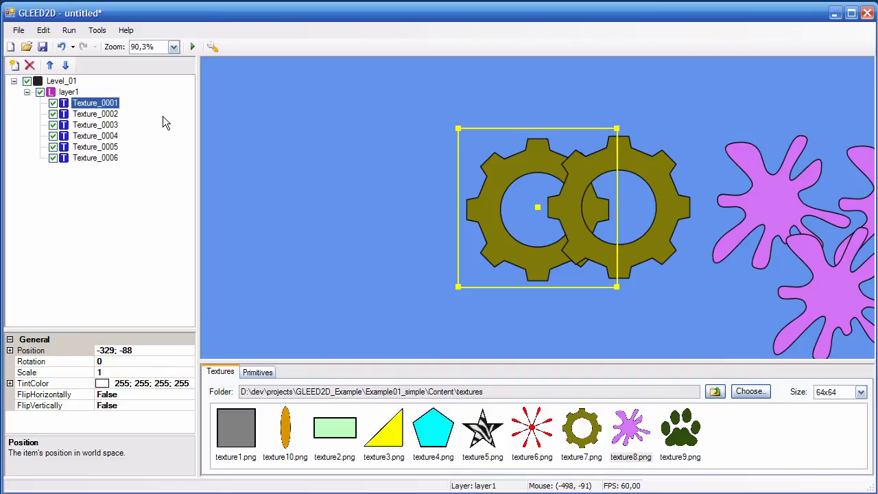
Centre the view on splat Texture_0005, then on the right gear Texture_0002.
{"action": "left_click", "coordinate": [98, 150]}
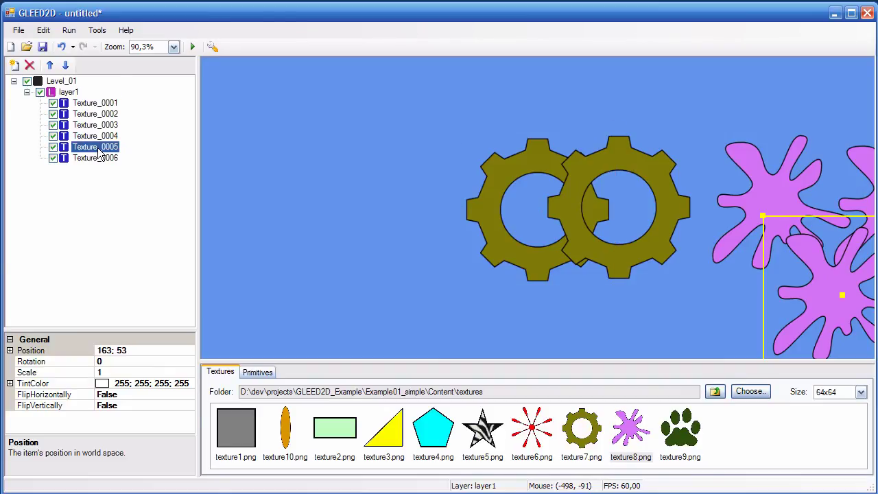
{"action": "double_click", "coordinate": [98, 150]}
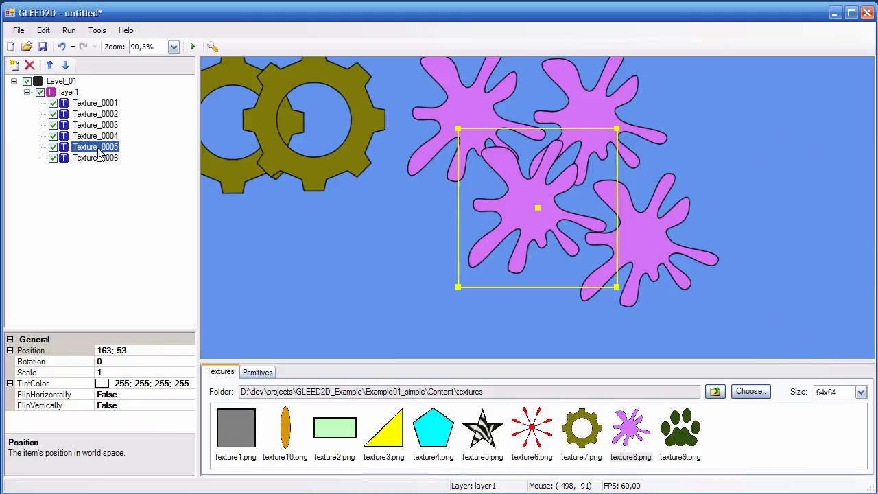
{"action": "left_click", "coordinate": [476, 110]}
{"action": "left_click", "coordinate": [476, 111]}
{"action": "double_click", "coordinate": [388, 159]}
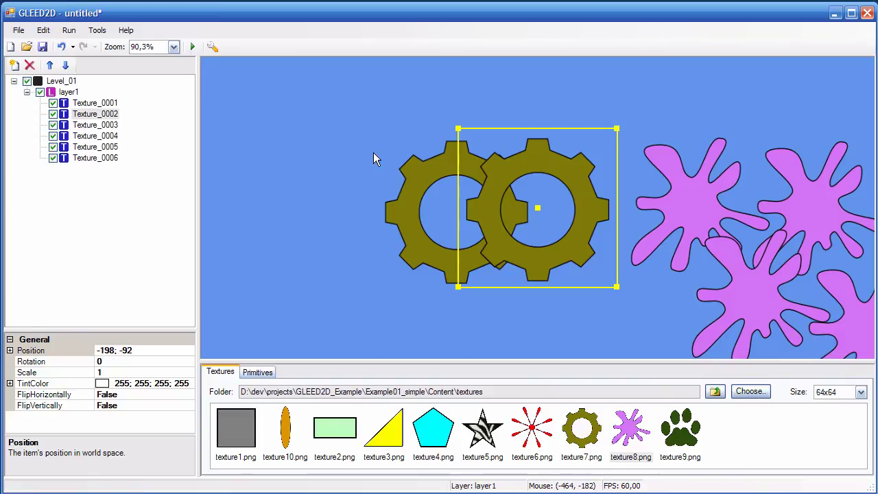
Add a layer named layer2 to Level_01 and make it the current layer.
{"action": "left_click", "coordinate": [14, 66]}
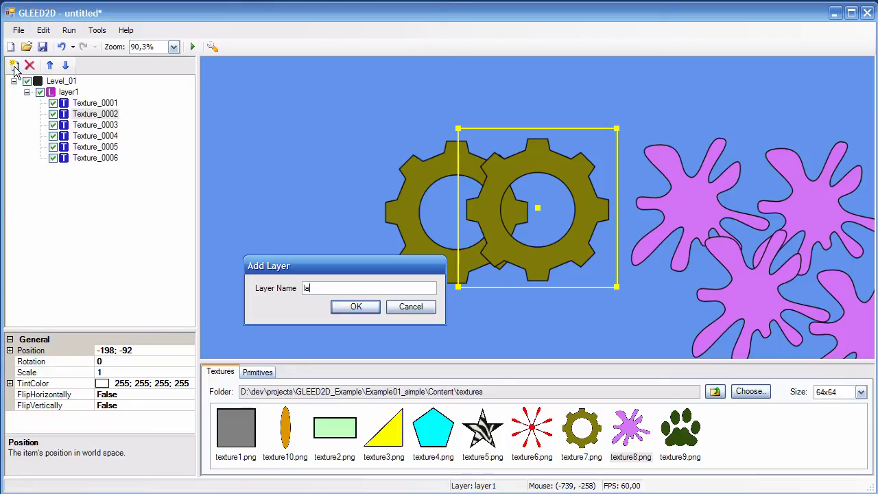
{"action": "key", "text": "Return"}
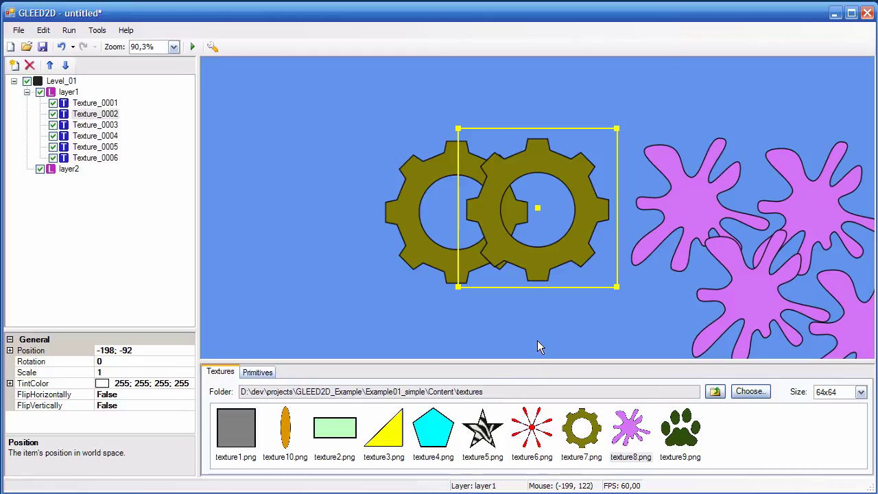
{"action": "left_click", "coordinate": [68, 169]}
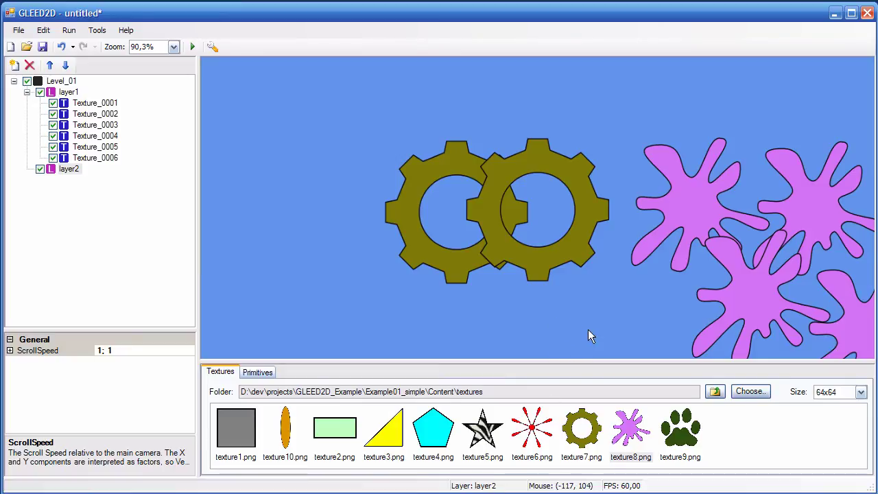
Place the texture9 paw print, texture3 yellow triangle and texture2 green rectangle on layer2.
{"action": "middle_click_drag", "start_coordinate": [588, 334], "coordinate": [432, 258]}
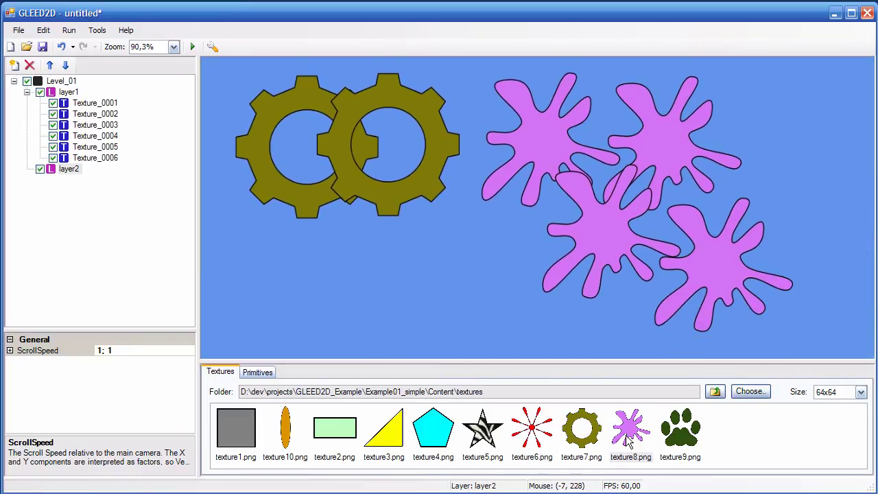
{"action": "left_click_drag", "start_coordinate": [679, 431], "coordinate": [698, 176]}
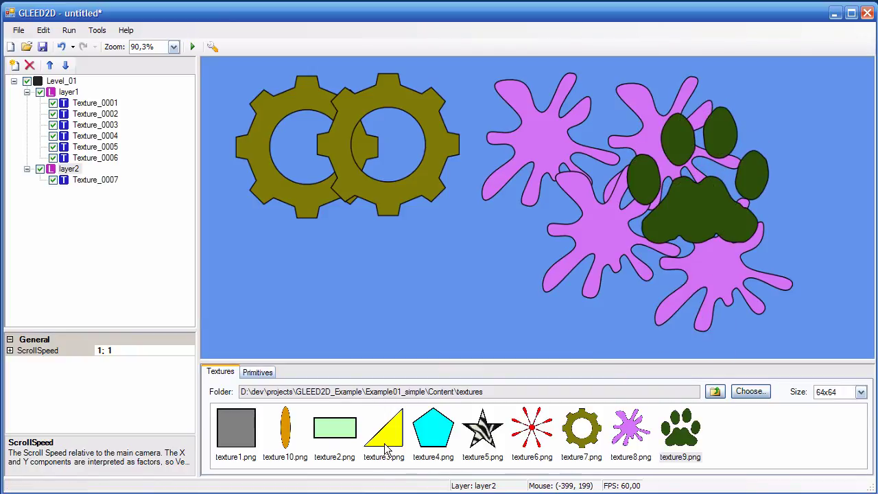
{"action": "left_click_drag", "start_coordinate": [386, 449], "coordinate": [543, 273]}
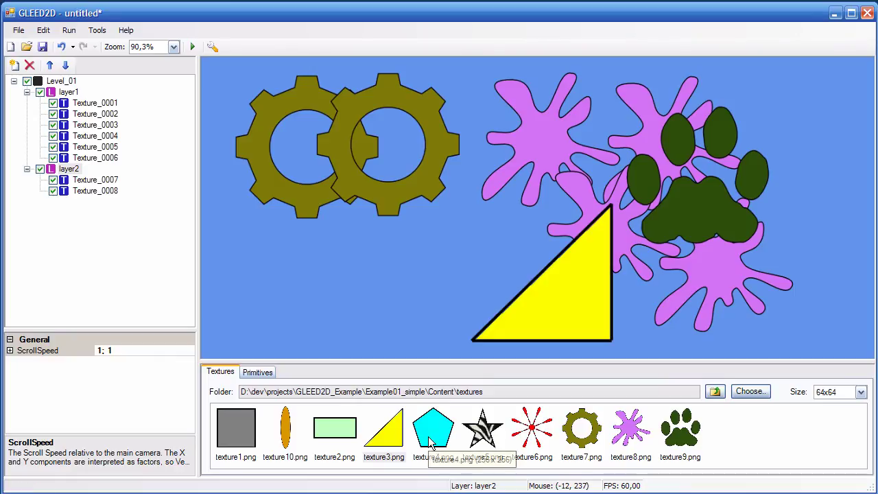
{"action": "left_click_drag", "start_coordinate": [335, 427], "coordinate": [377, 168]}
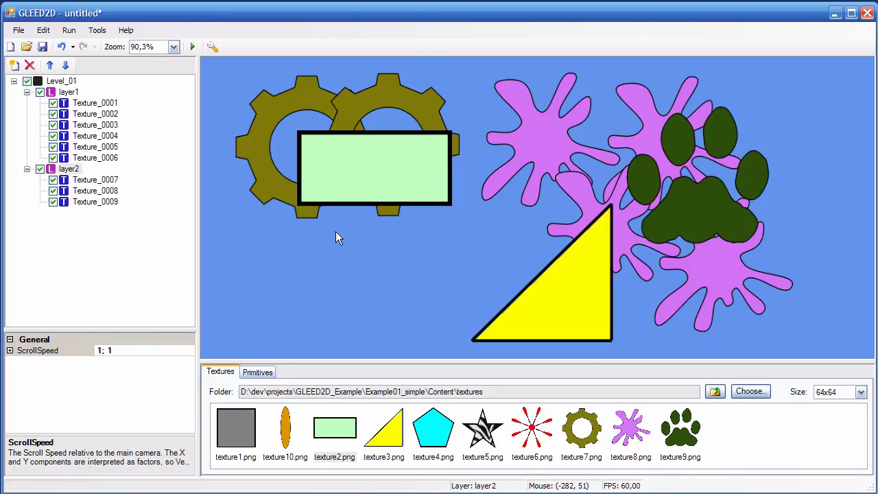
{"action": "left_click", "coordinate": [68, 92]}
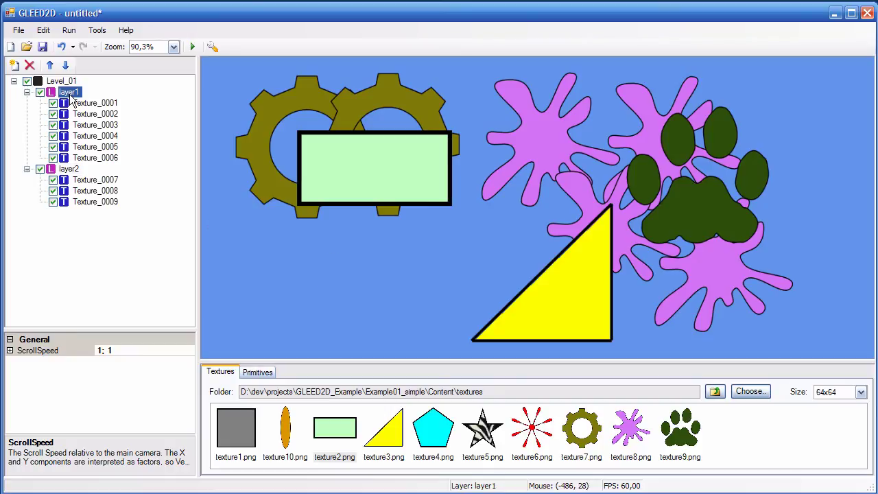
{"action": "left_click", "coordinate": [72, 171]}
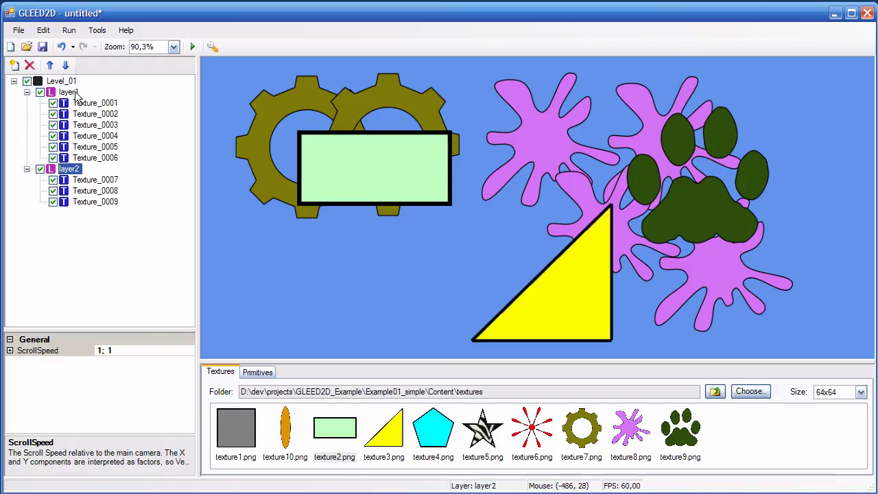
{"action": "left_click", "coordinate": [94, 105]}
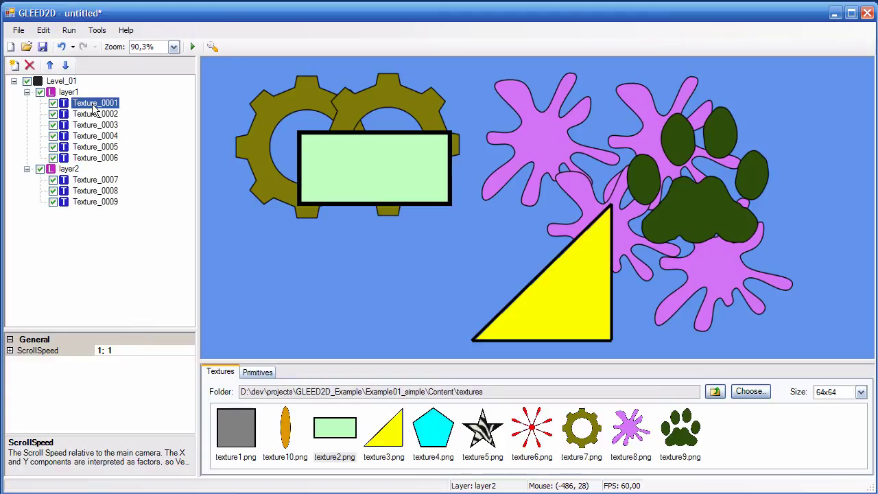
{"action": "left_click", "coordinate": [96, 115]}
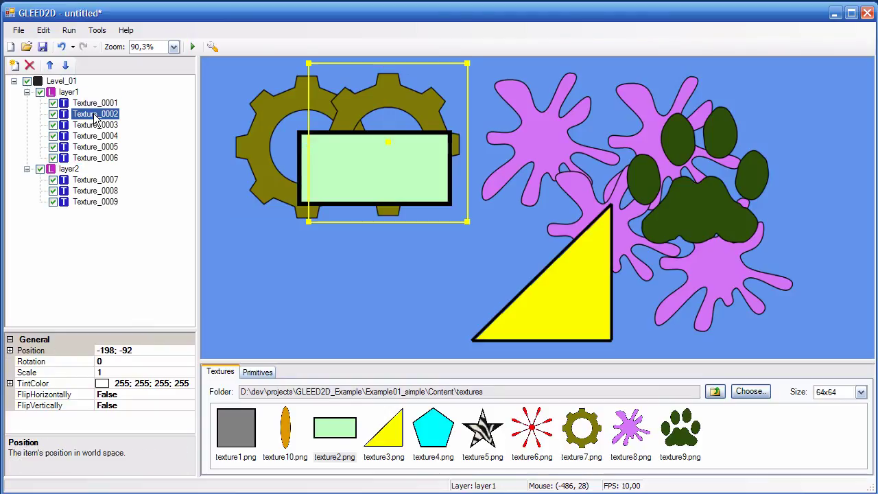
{"action": "left_click", "coordinate": [97, 159]}
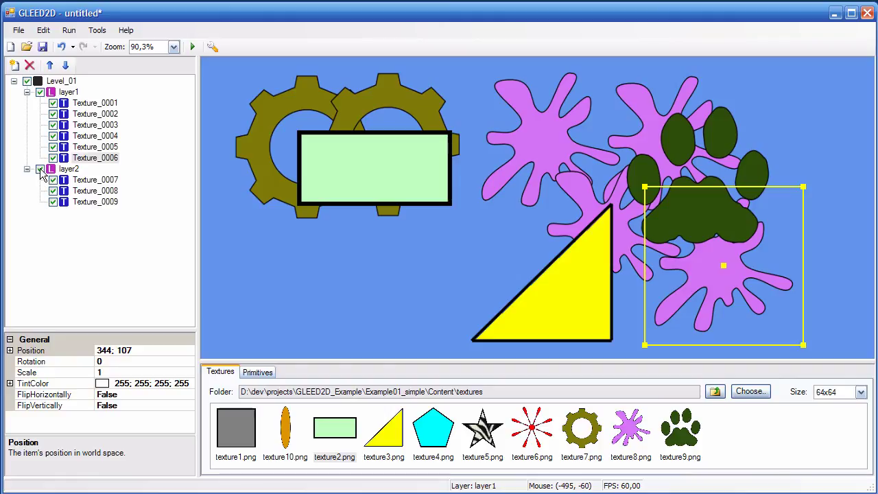
Toggle visibility of layer2's textures and both layers, leaving only layer2 hidden.
{"action": "left_click", "coordinate": [53, 201]}
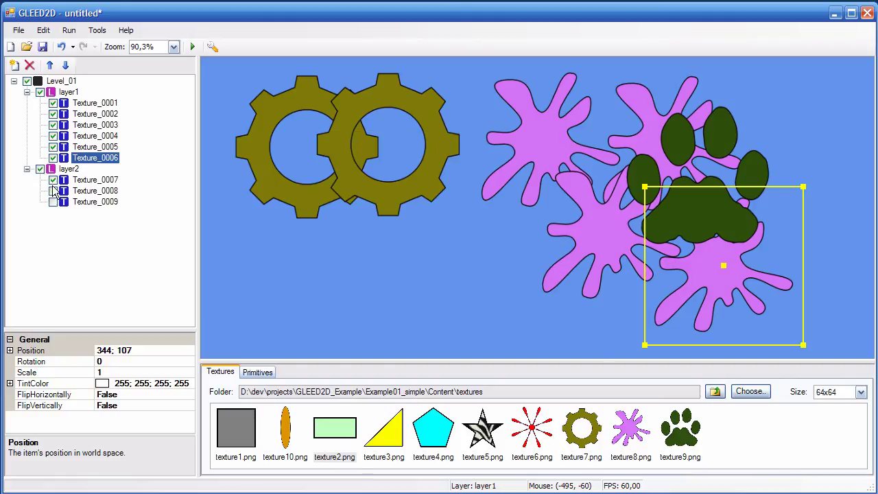
{"action": "left_click", "coordinate": [53, 180]}
{"action": "left_click", "coordinate": [53, 180]}
{"action": "left_click", "coordinate": [52, 191]}
{"action": "left_click", "coordinate": [53, 202]}
{"action": "left_click", "coordinate": [40, 170]}
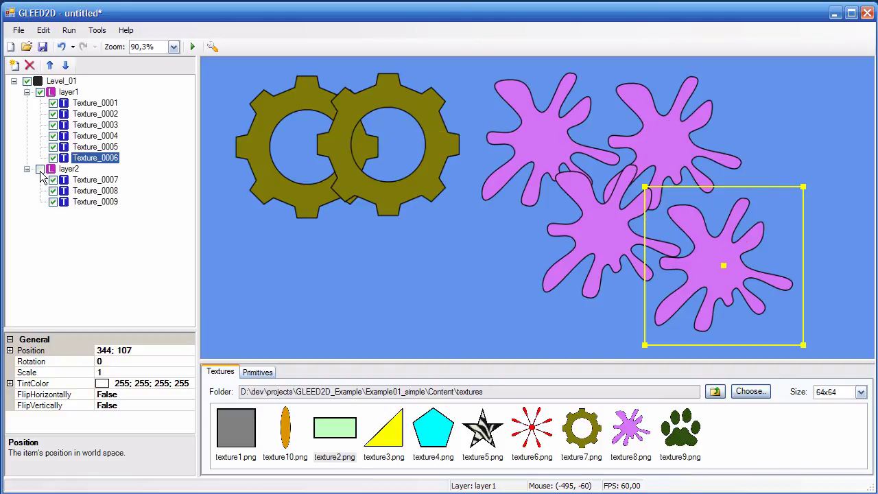
{"action": "left_click", "coordinate": [39, 169]}
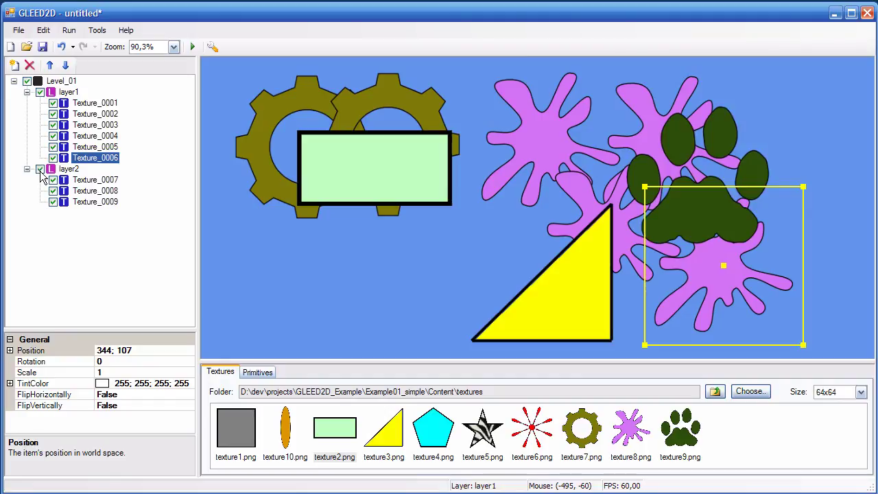
{"action": "left_click", "coordinate": [40, 92]}
{"action": "left_click", "coordinate": [39, 92]}
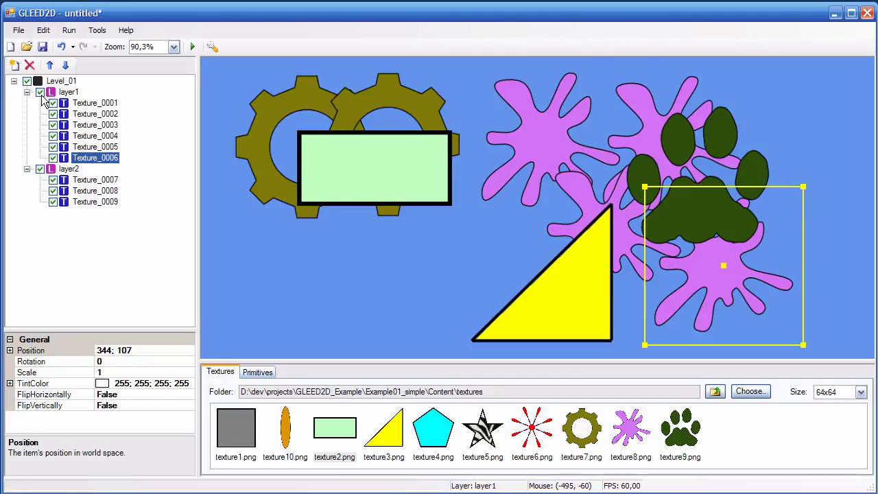
{"action": "left_click", "coordinate": [39, 170]}
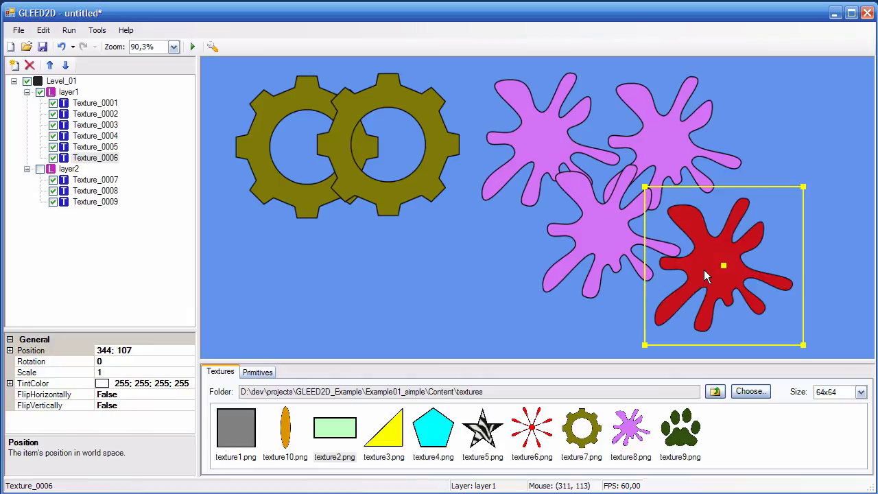
Move the lower-right splat up into the middle of the splat cluster.
{"action": "left_click_drag", "start_coordinate": [707, 268], "coordinate": [585, 172]}
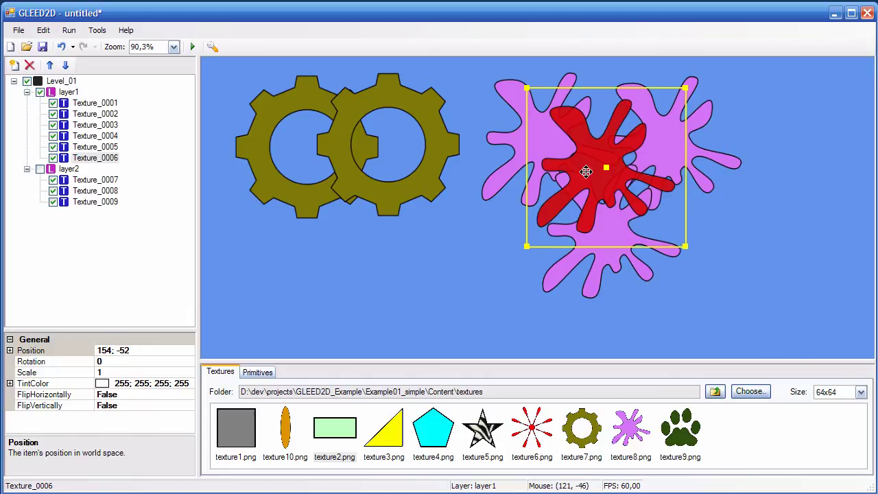
{"action": "left_click", "coordinate": [437, 273]}
{"action": "left_click", "coordinate": [575, 190]}
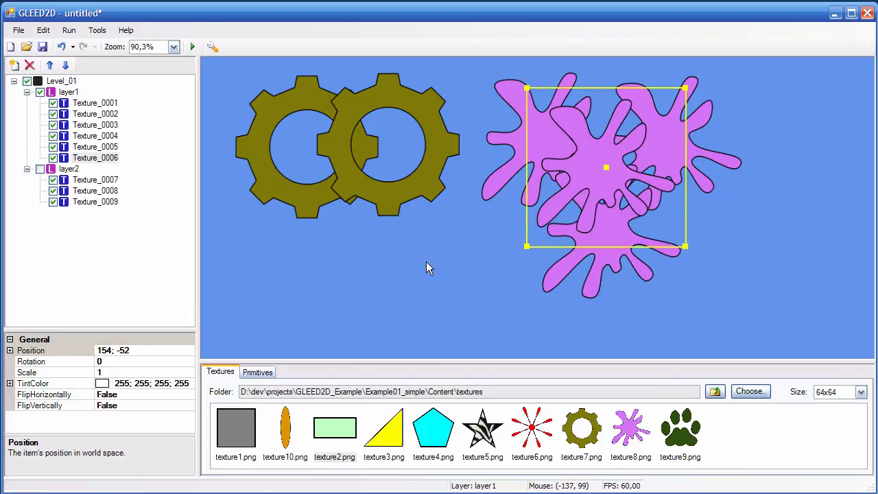
Reorder Texture_0006 in layer1 to sit between Texture_0003 and Texture_0004.
{"action": "left_click", "coordinate": [86, 158]}
{"action": "left_click", "coordinate": [54, 66]}
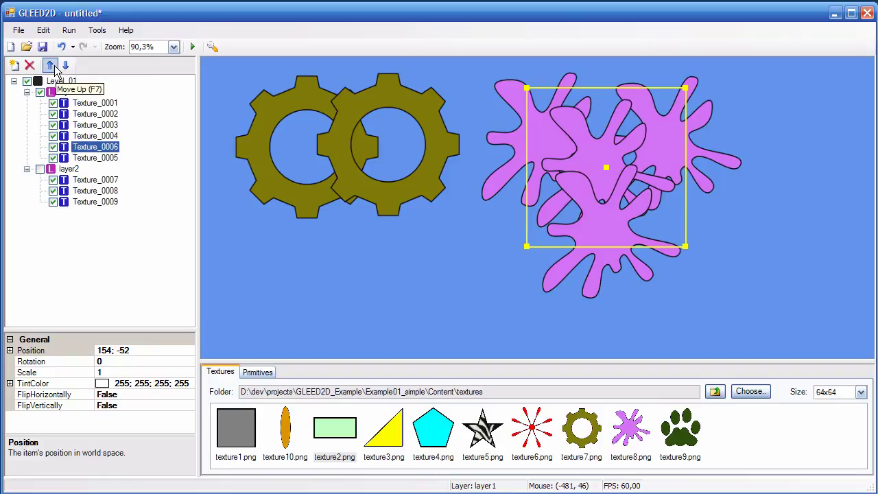
{"action": "left_click", "coordinate": [50, 65]}
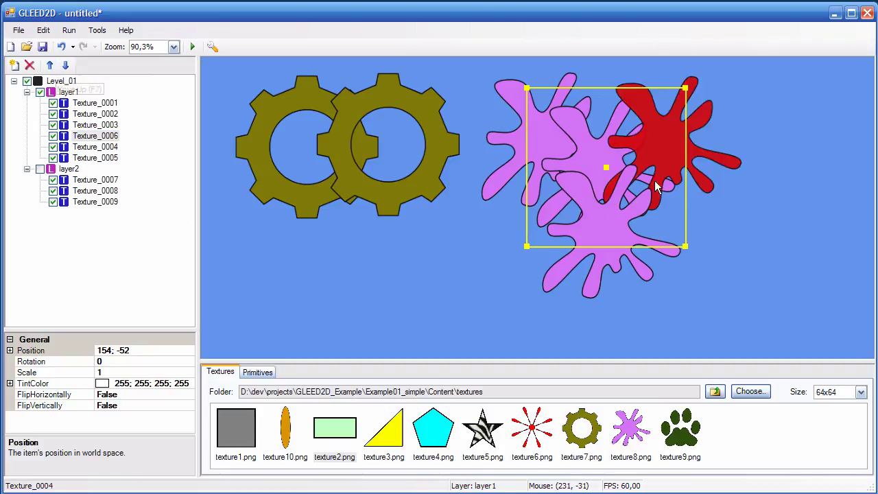
{"action": "left_click", "coordinate": [57, 67]}
{"action": "left_click", "coordinate": [65, 68]}
{"action": "left_click", "coordinate": [65, 67]}
{"action": "left_click", "coordinate": [65, 67]}
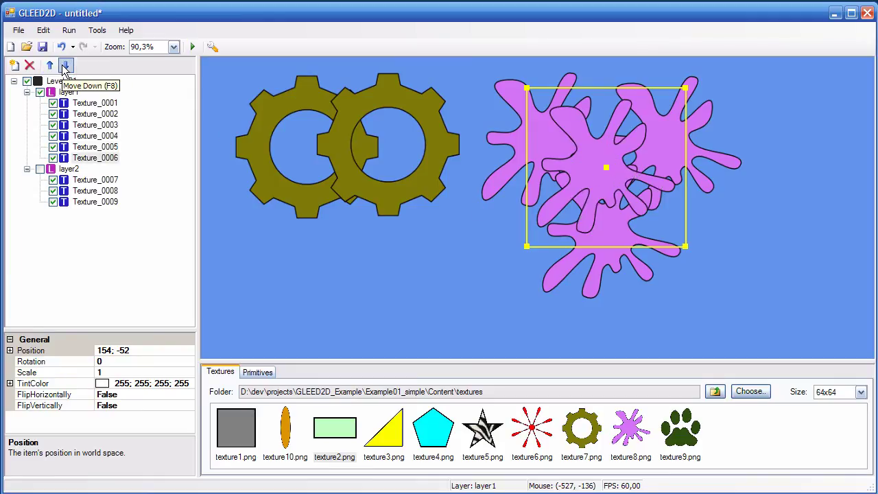
{"action": "mouse_move", "coordinate": [100, 162]}
{"action": "left_mouse_down"}
{"action": "mouse_move", "coordinate": [101, 124]}
{"action": "mouse_move", "coordinate": [101, 160]}
{"action": "mouse_move", "coordinate": [101, 126]}
{"action": "mouse_move", "coordinate": [101, 156]}
{"action": "mouse_move", "coordinate": [103, 137]}
{"action": "left_mouse_up"}
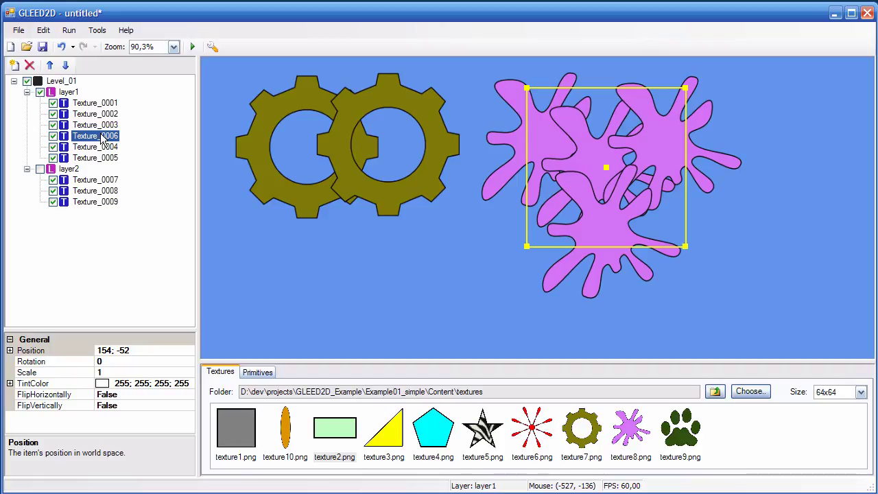
Make layer2 visible, move it above layer1 in the tree, and reselect layer1.
{"action": "left_click", "coordinate": [40, 169]}
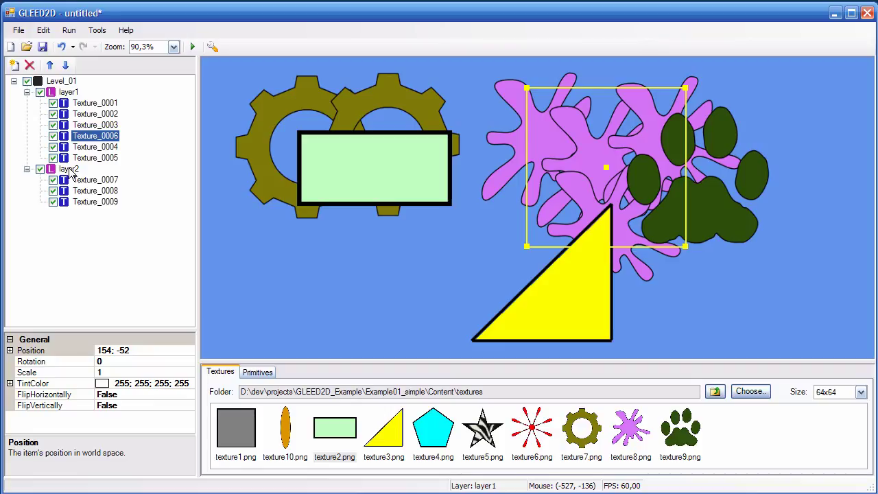
{"action": "left_click", "coordinate": [69, 169]}
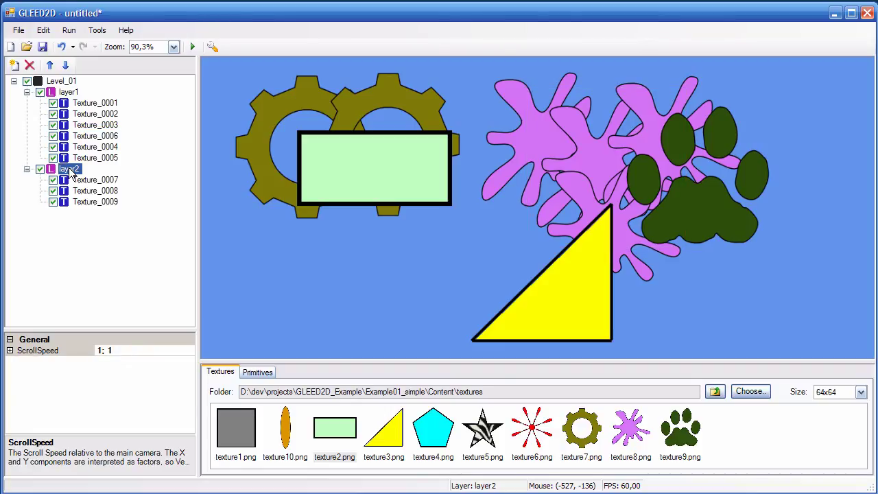
{"action": "left_click", "coordinate": [52, 66]}
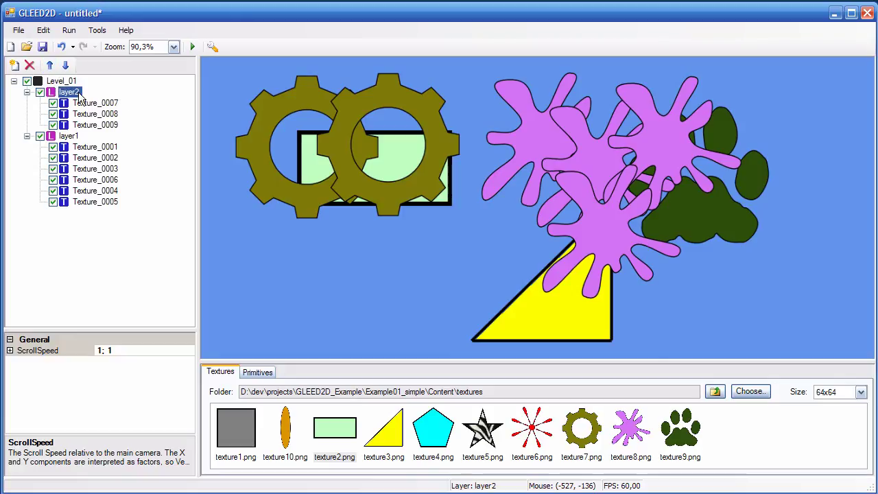
{"action": "left_click", "coordinate": [69, 137]}
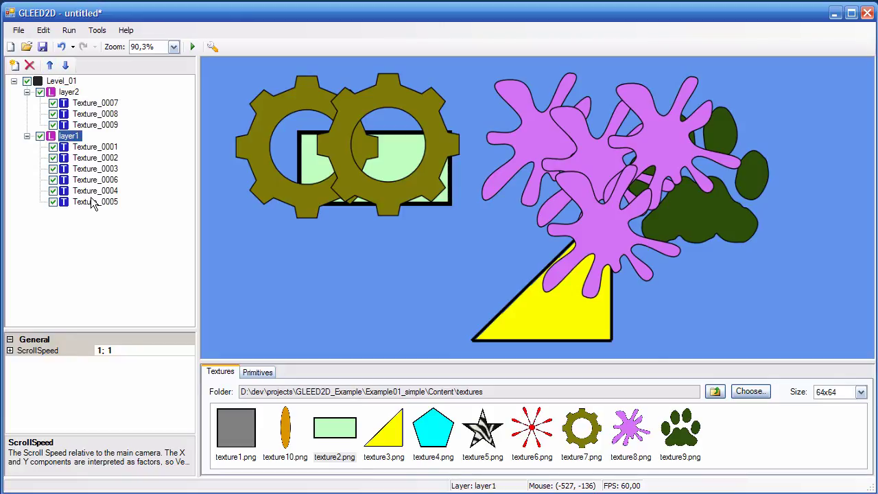